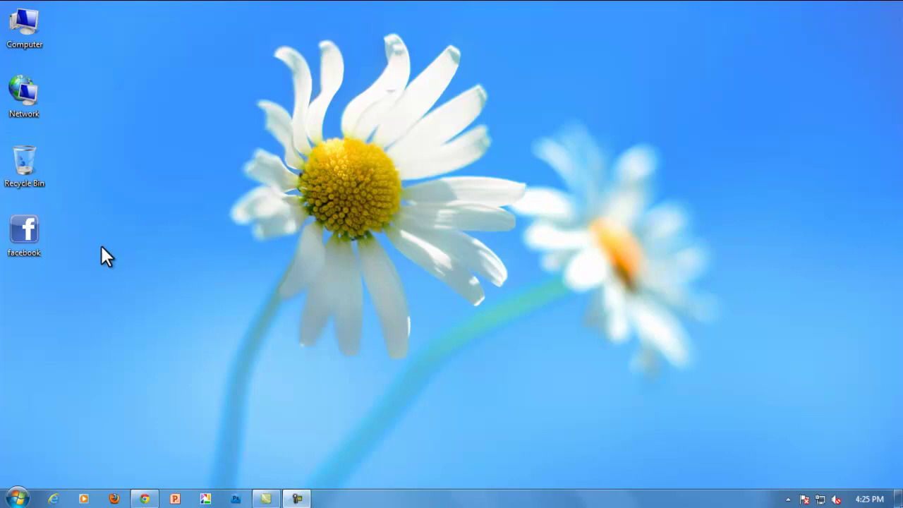
Select the downloaded facebook icon file on the desktop, then clear the selection
left_click(24, 233)
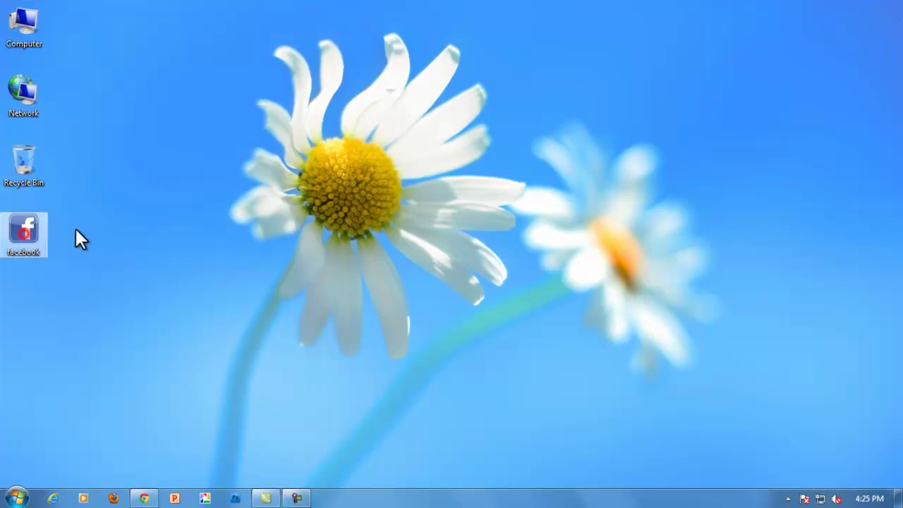
left_click(200, 238)
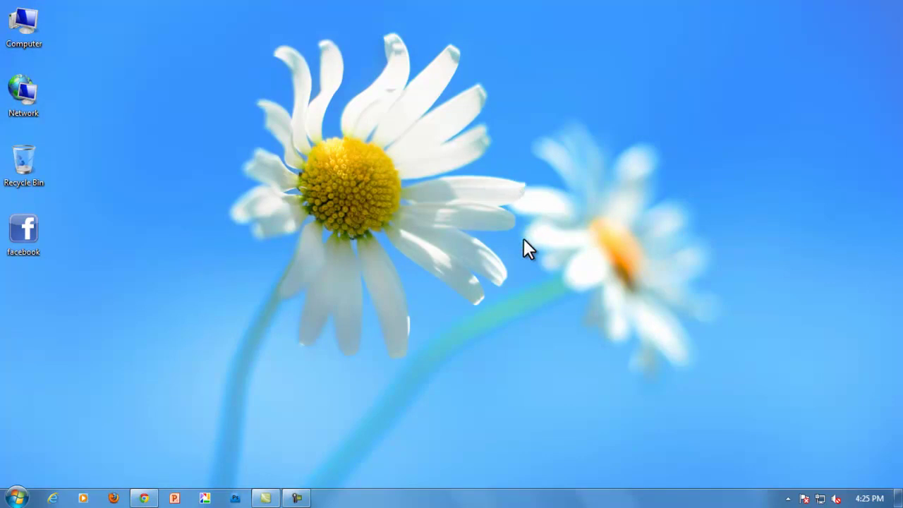
Open the desktop background's context menu and expand its New submenu
right_click(542, 165)
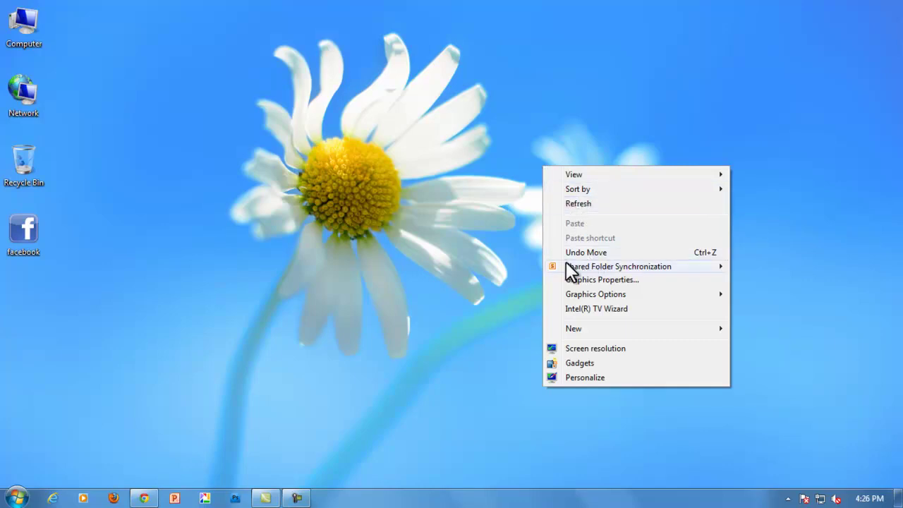
left_click(450, 248)
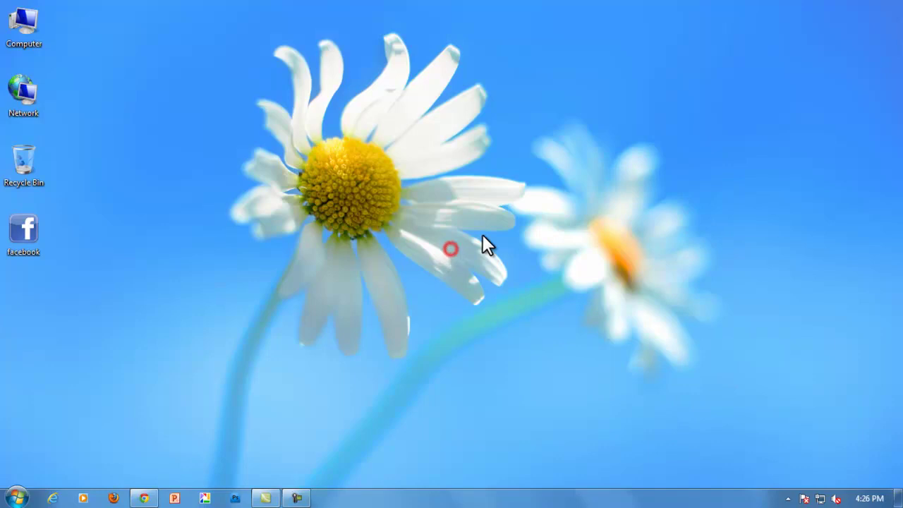
right_click(502, 151)
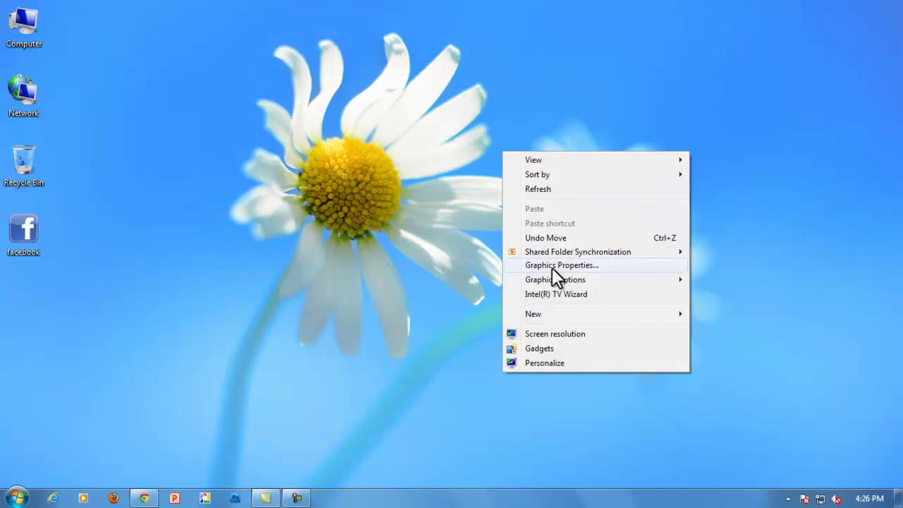
left_click(571, 315)
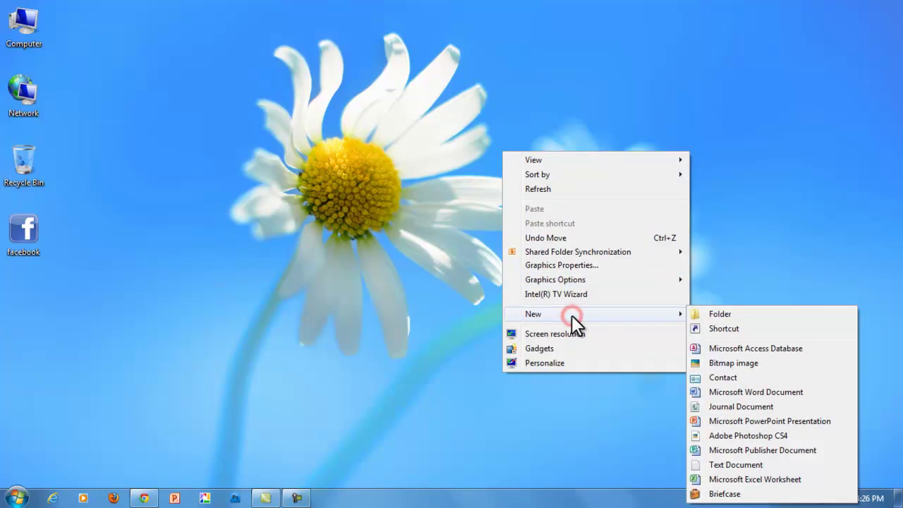
left_click(731, 329)
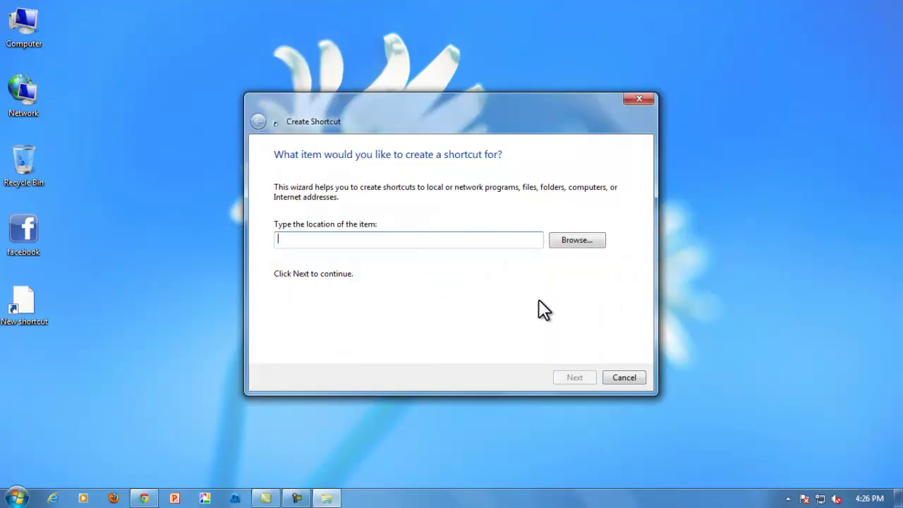
type("http")
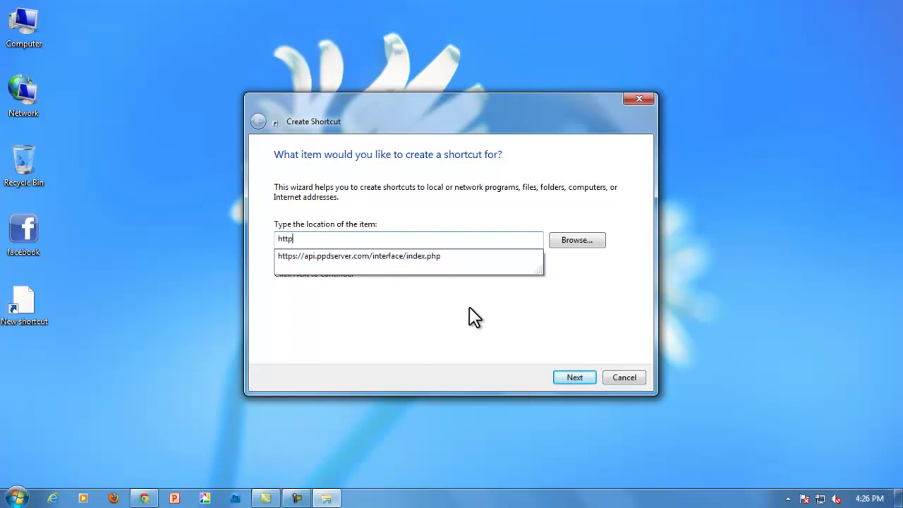
type(":")
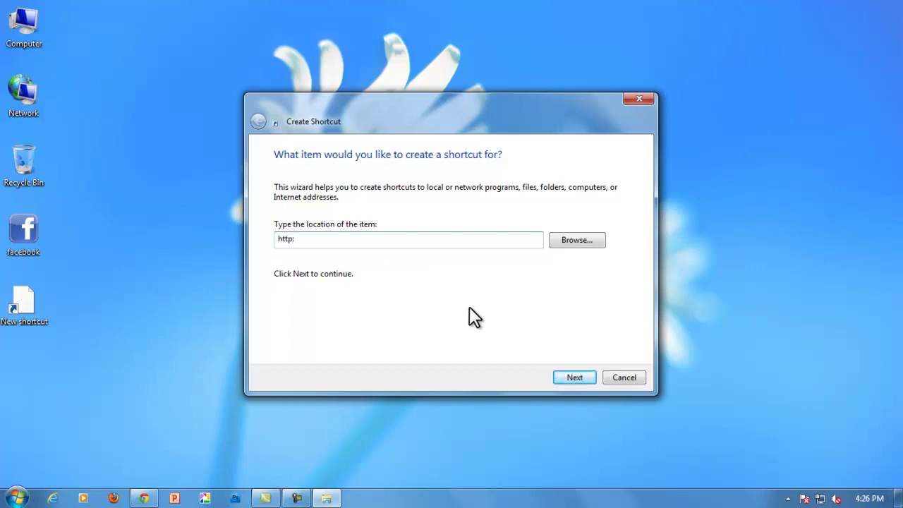
type("//www.fb.com")
left_click(576, 377)
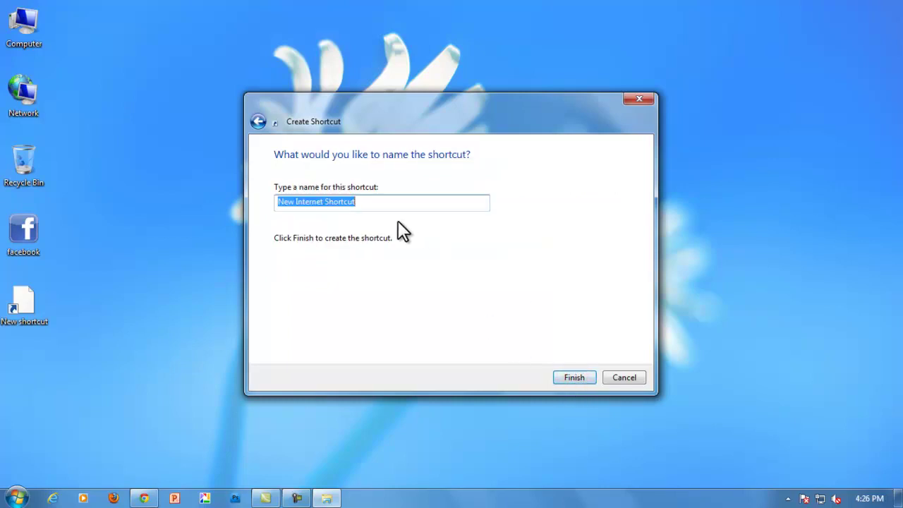
type("F")
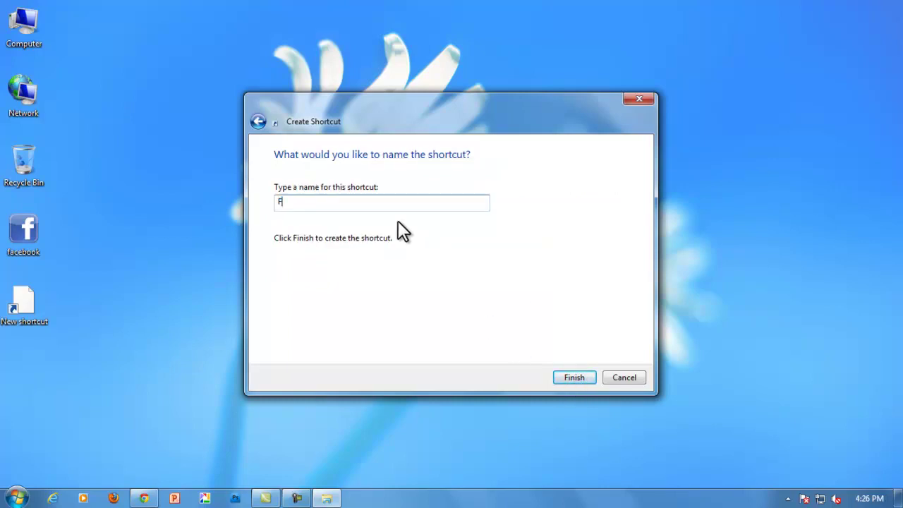
type("ace")
type("Book")
Finish the FaceBook shortcut so it opens Facebook's sign-up page in Chrome
left_click(574, 378)
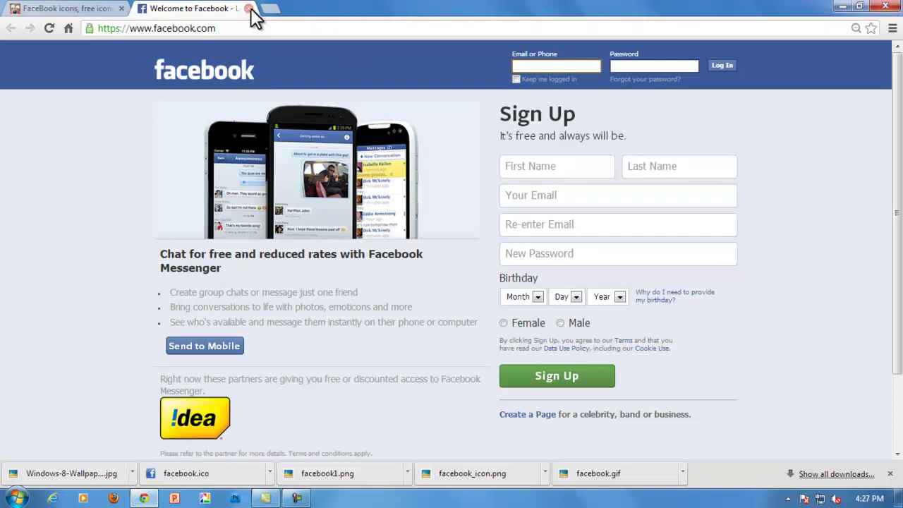
Close the Facebook tab and the Chrome window showing FindIcons.com's Facebook icon page
left_click(249, 9)
left_click(839, 7)
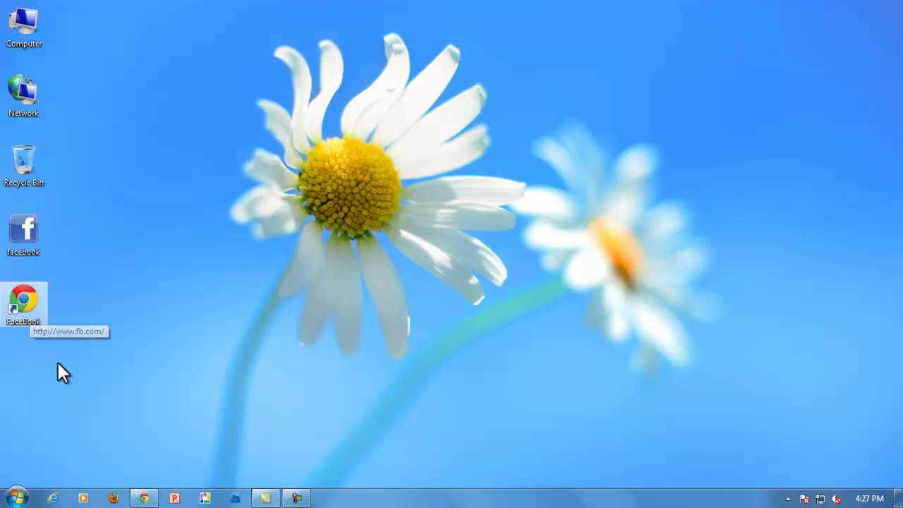
mouse_move(143, 499)
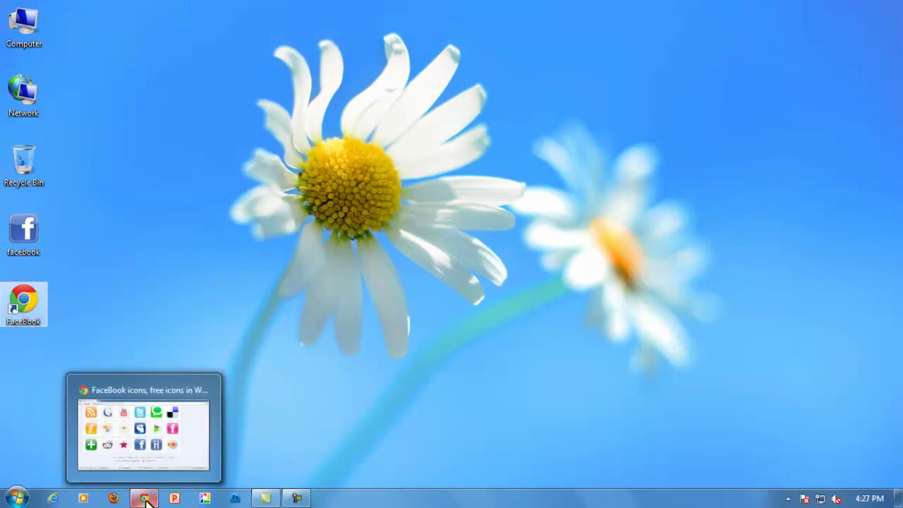
left_click(145, 499)
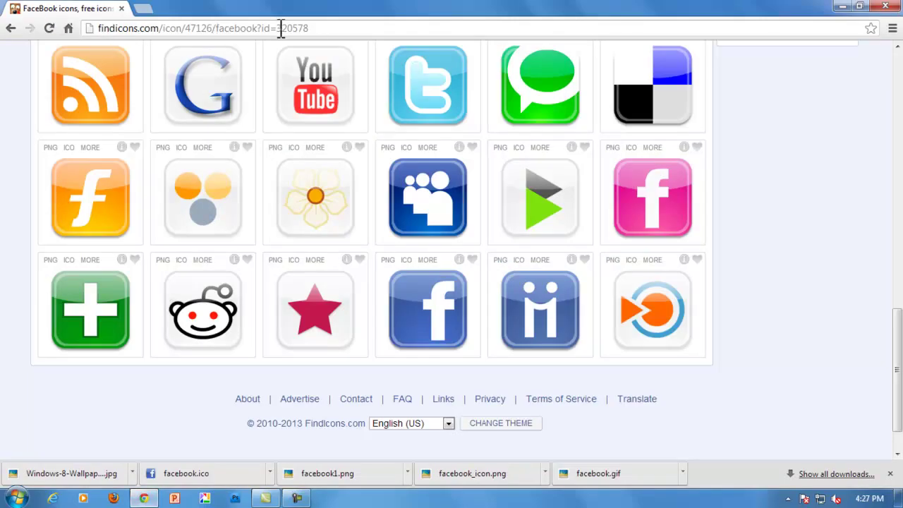
left_click_drag(98, 28, 329, 28)
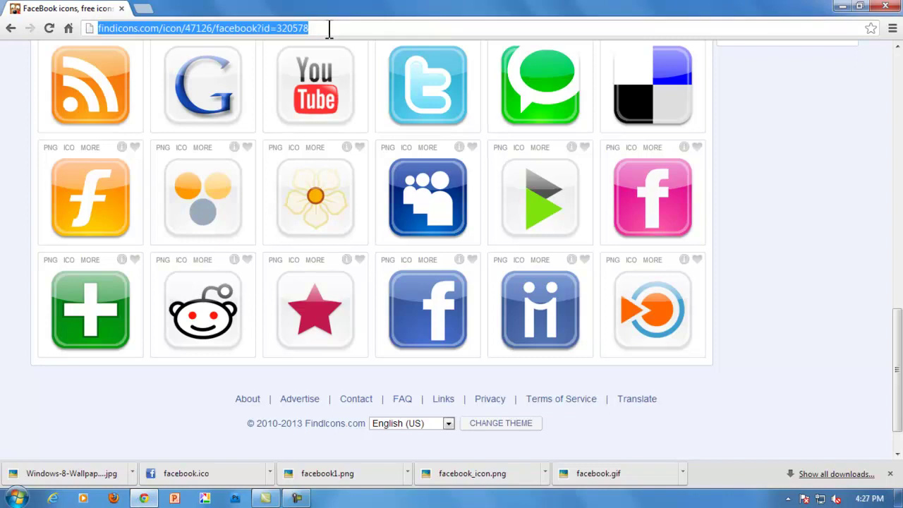
left_click(885, 6)
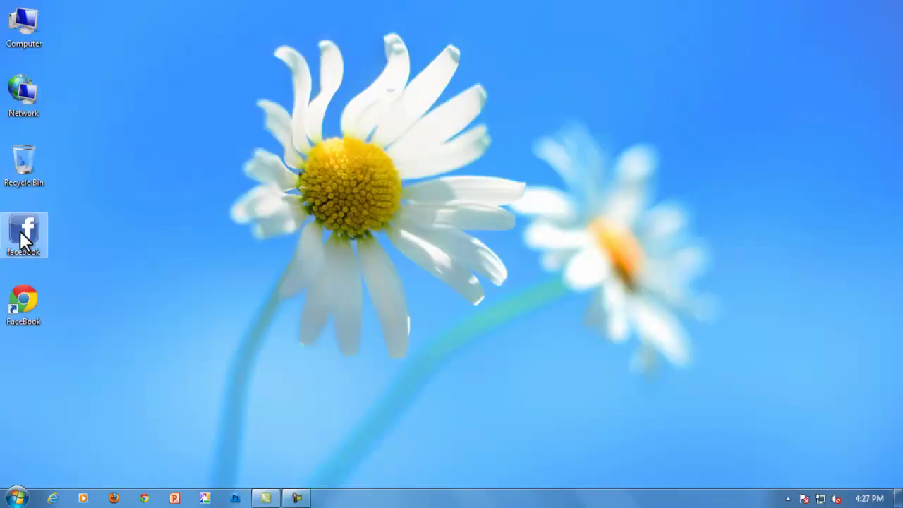
Preview the facebook icon file, then browse for a new icon in FaceBook shortcut's Properties
double_click(23, 228)
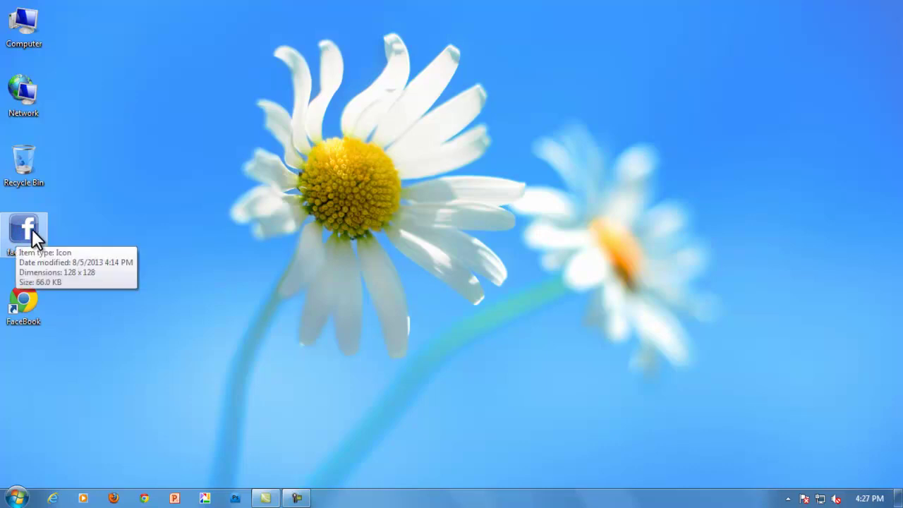
right_click(27, 311)
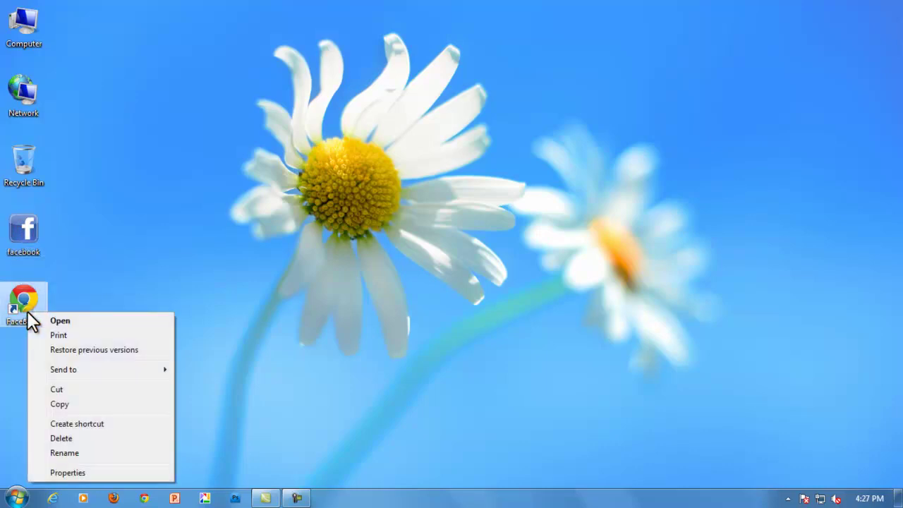
left_click(83, 473)
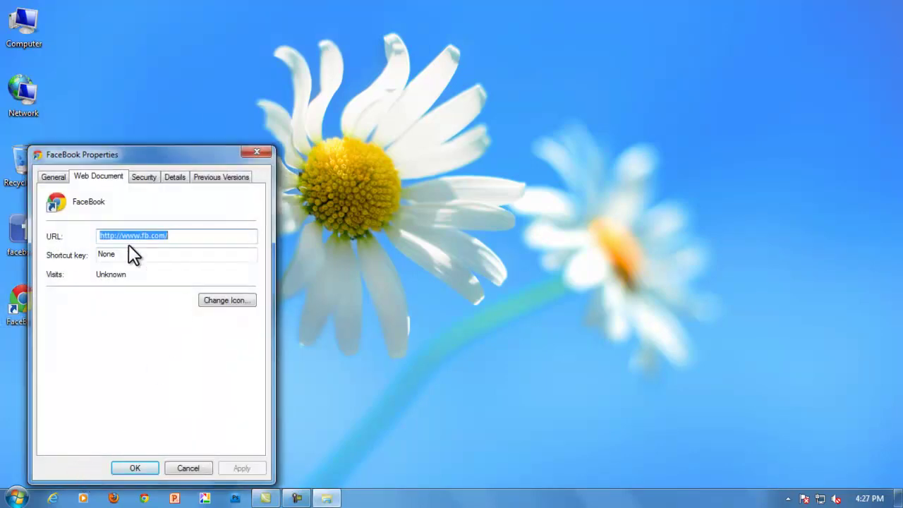
left_click(227, 300)
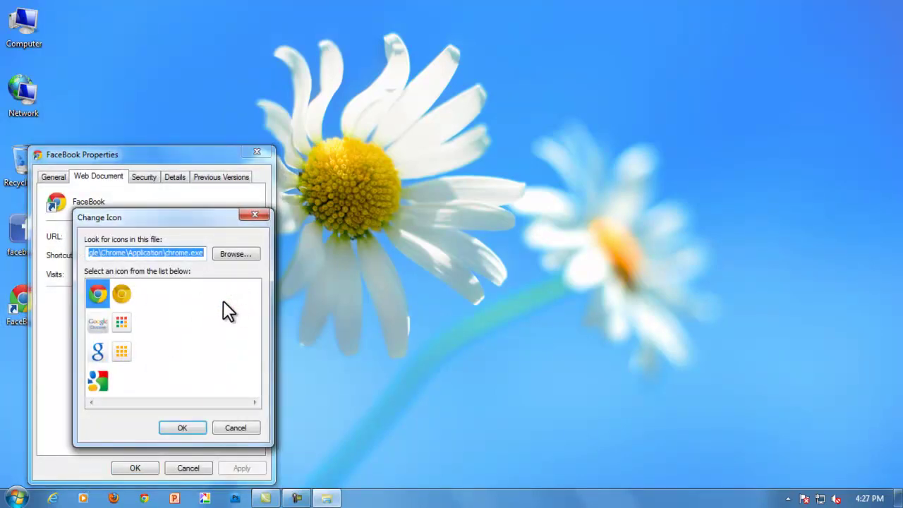
left_click(240, 253)
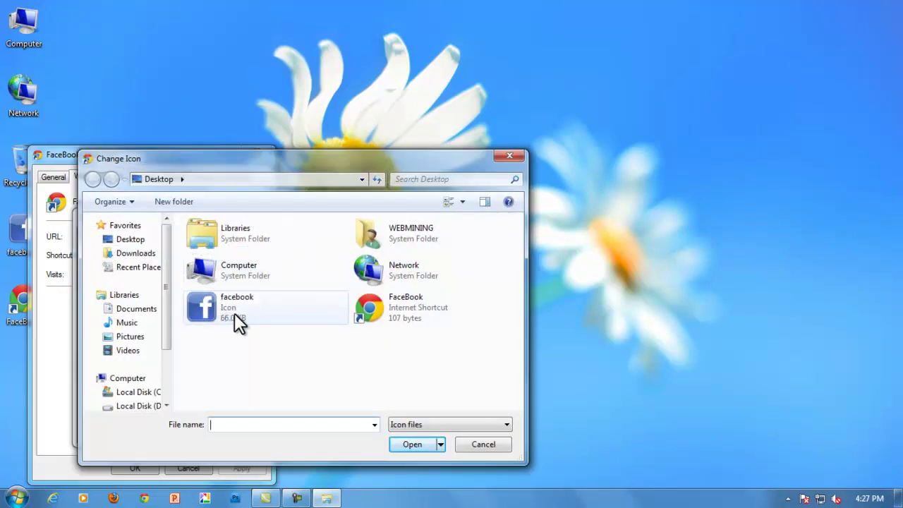
Load the downloaded facebook icon and apply it to the FaceBook shortcut
left_click(230, 310)
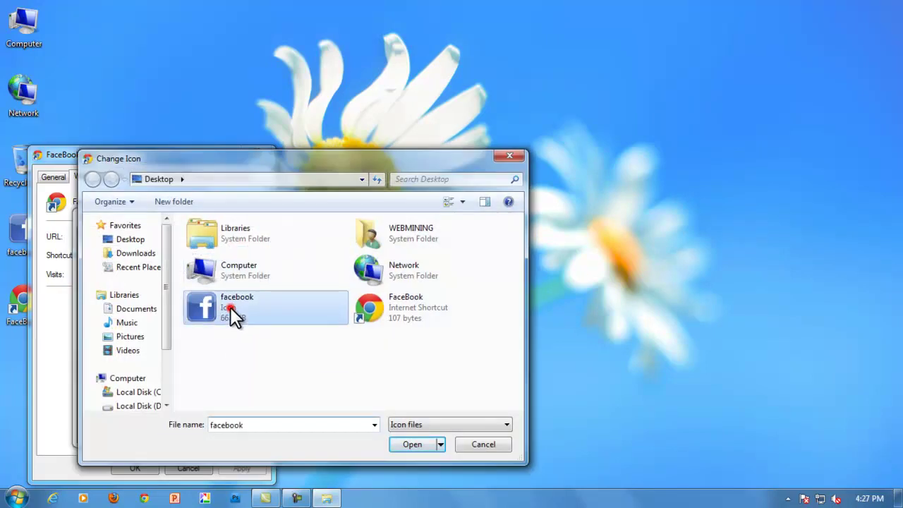
left_click(413, 444)
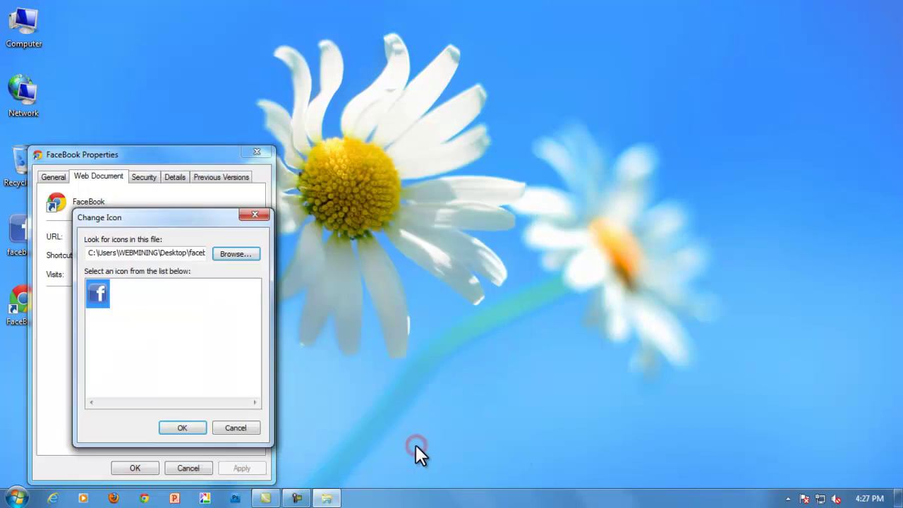
left_click_drag(149, 213, 291, 175)
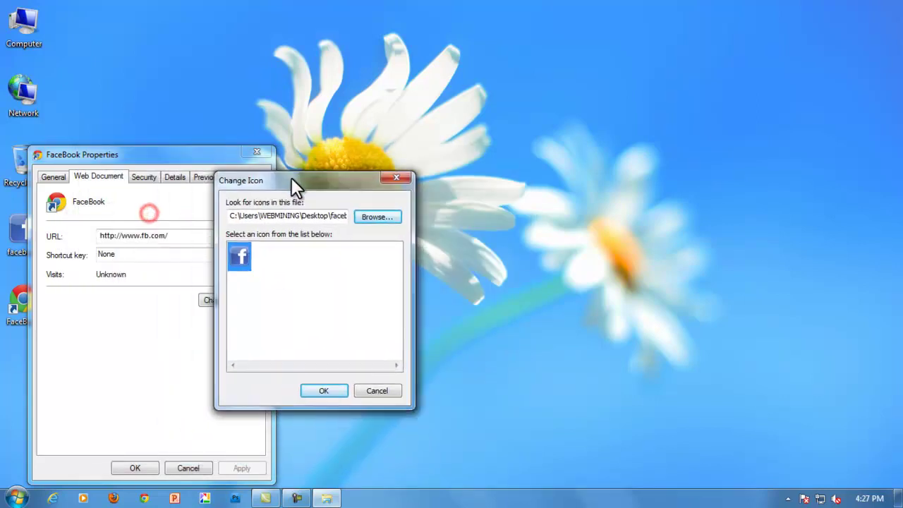
left_click(328, 391)
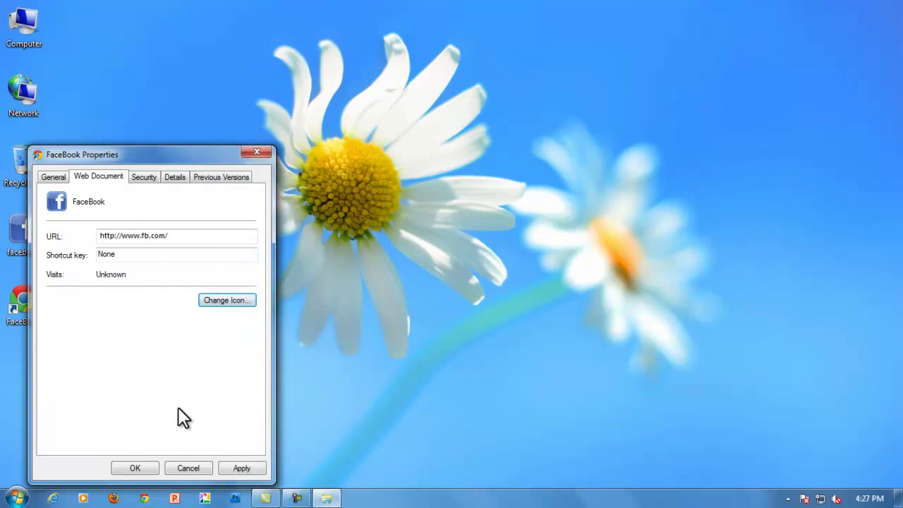
left_click(246, 466)
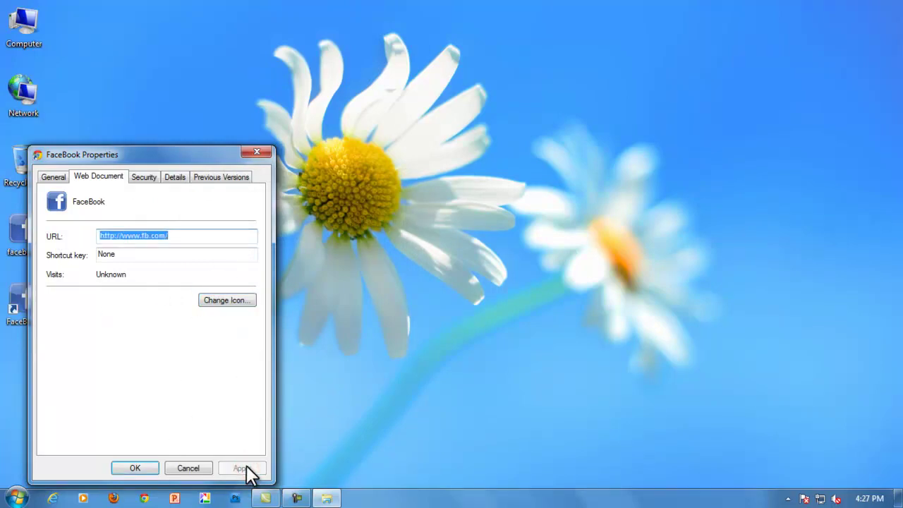
left_click_drag(202, 151, 355, 58)
left_click(286, 375)
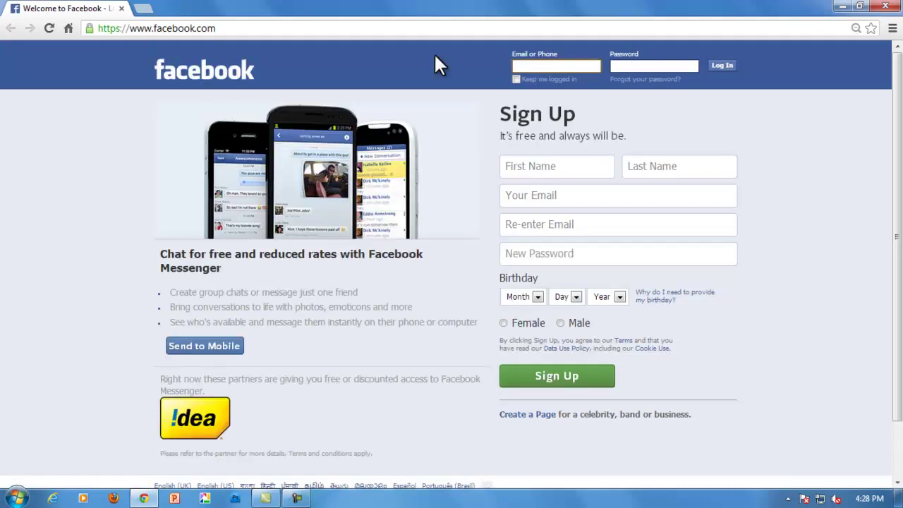
left_click(886, 6)
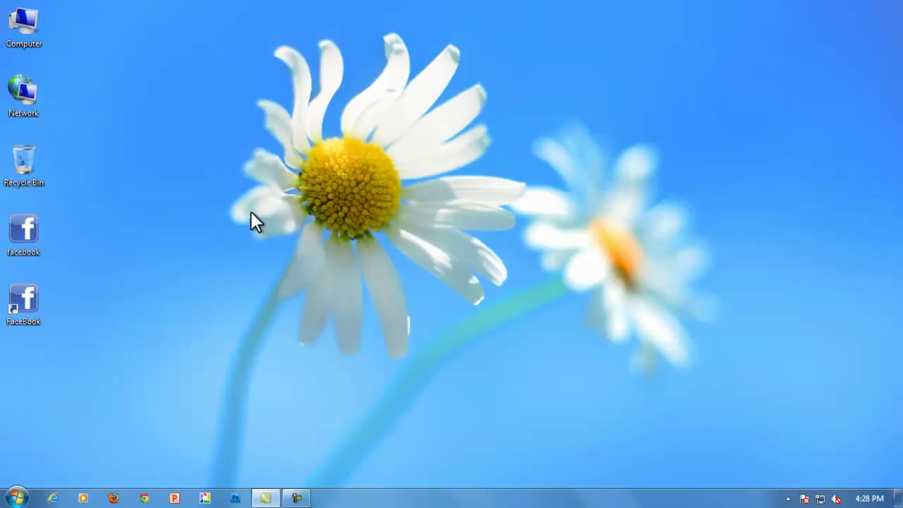
left_click(34, 299)
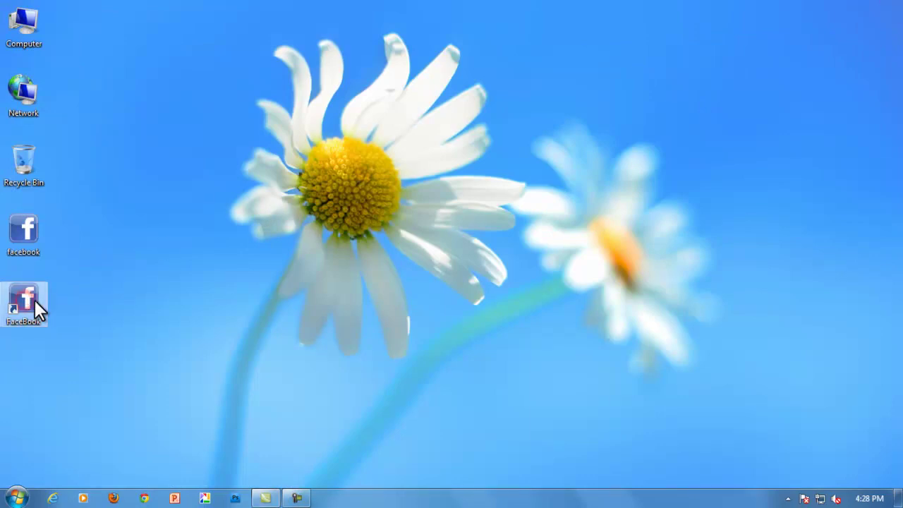
double_click(33, 300)
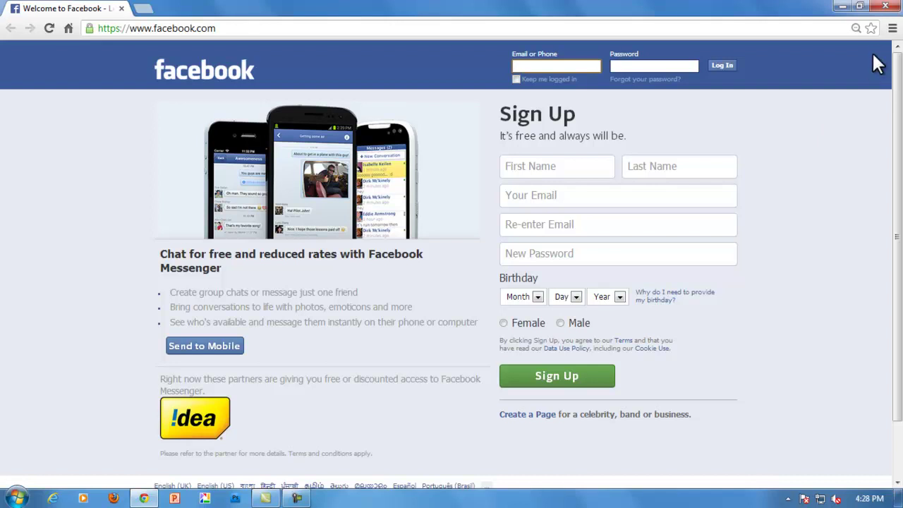
left_click(885, 7)
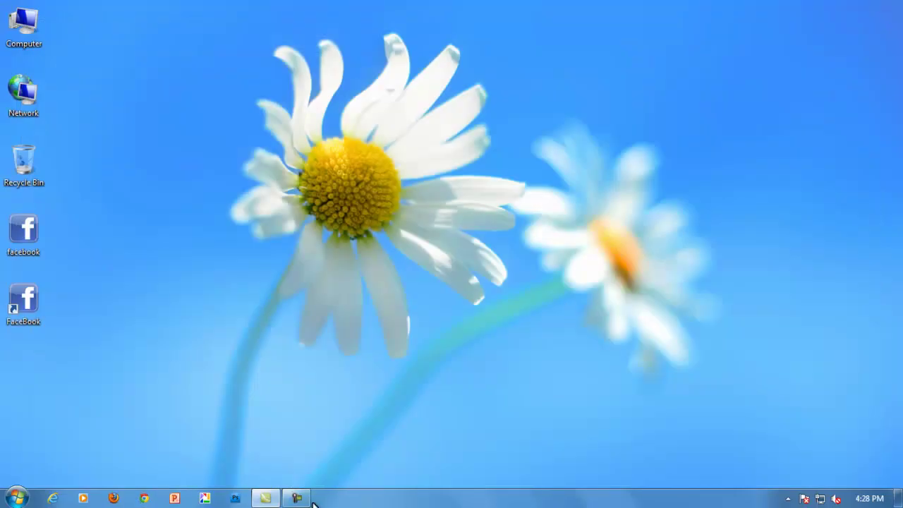